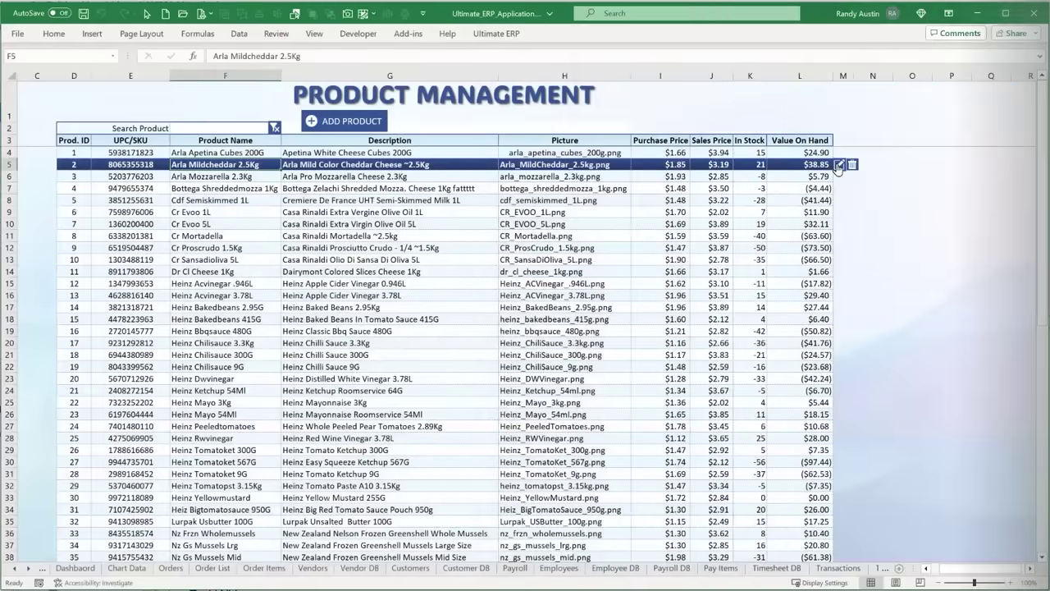
Step: Preview the Arla Mildcheddar product edit form, the invoice orders view and transaction 4's edit form
click(840, 164)
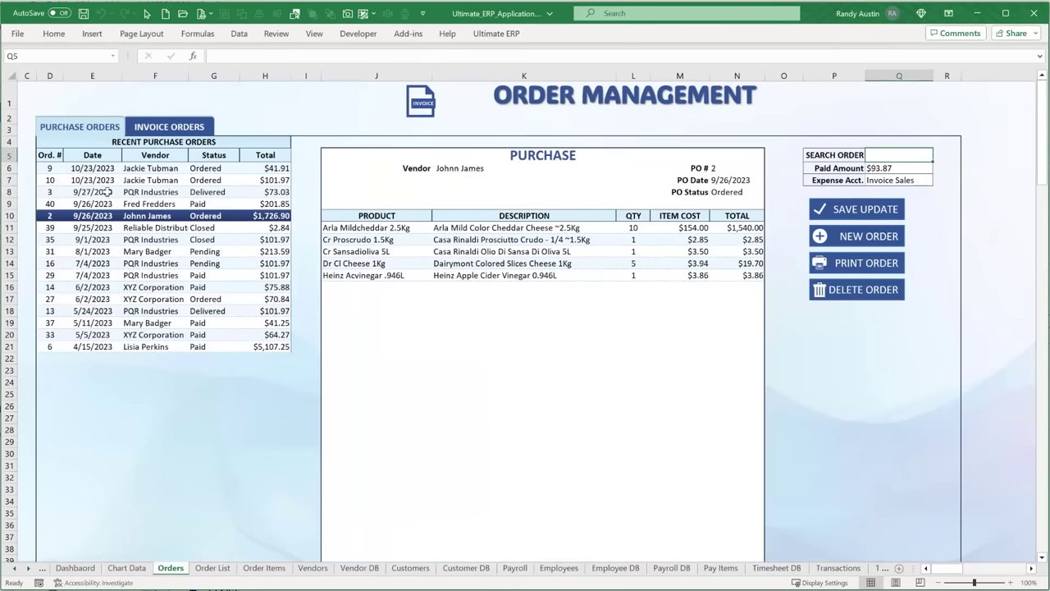
click(169, 126)
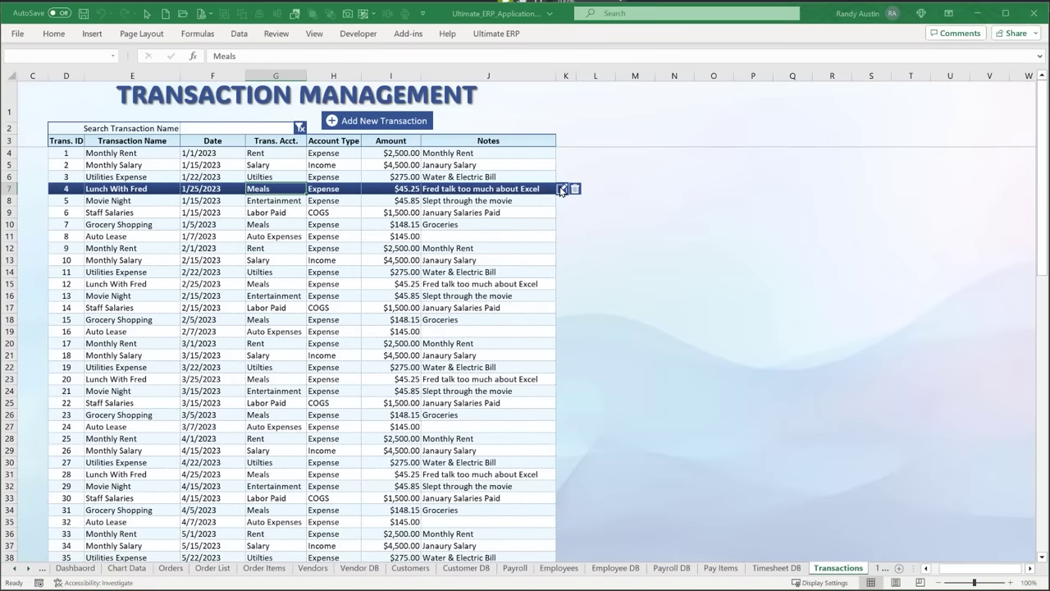
click(561, 188)
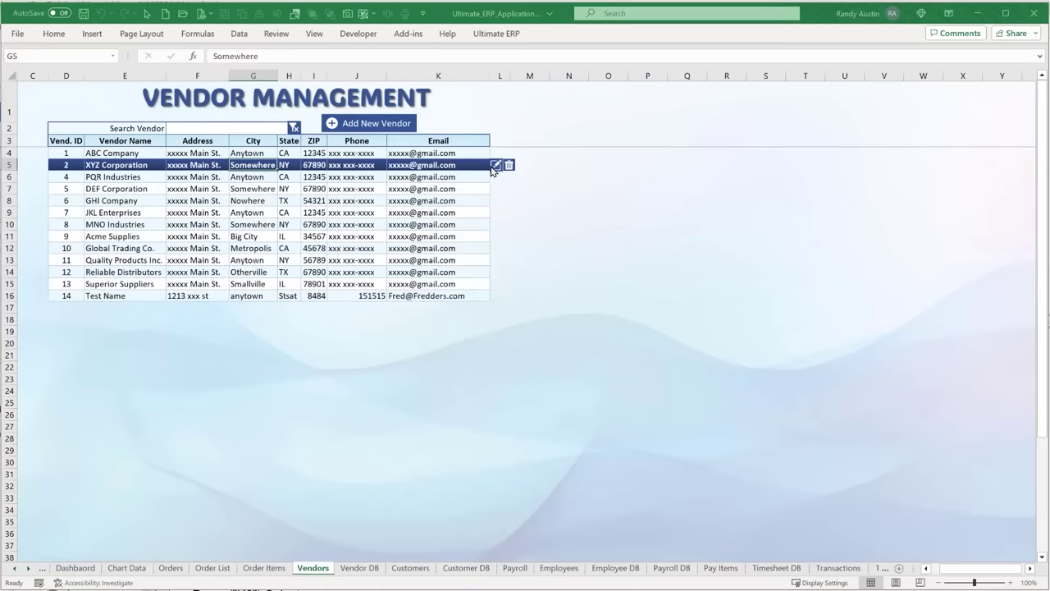
Step: Open and close the XYZ Corporation vendor form, then open user 3's edit form and move it up-left
click(497, 165)
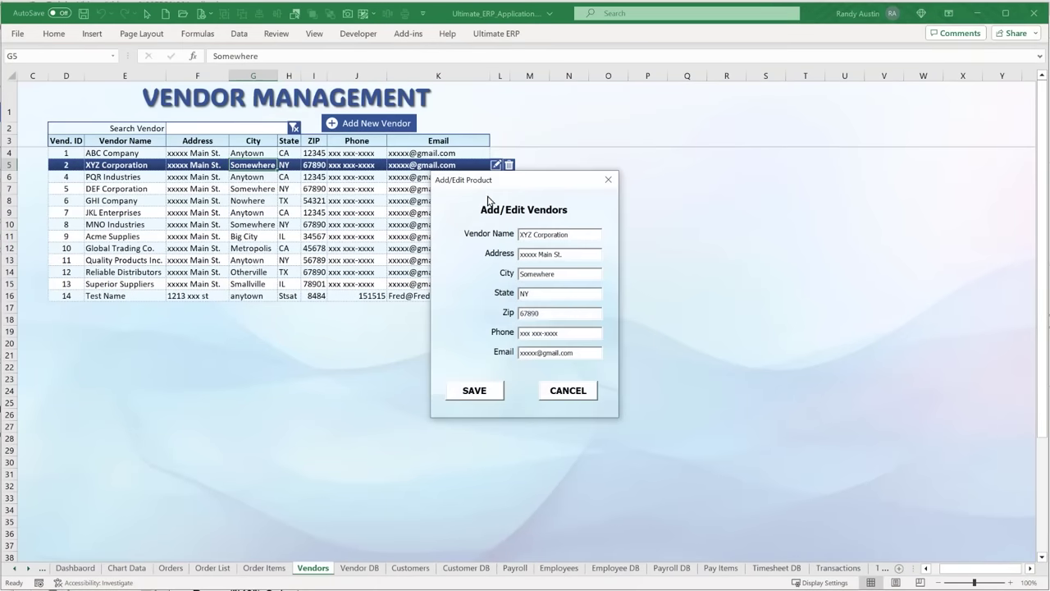
click(570, 390)
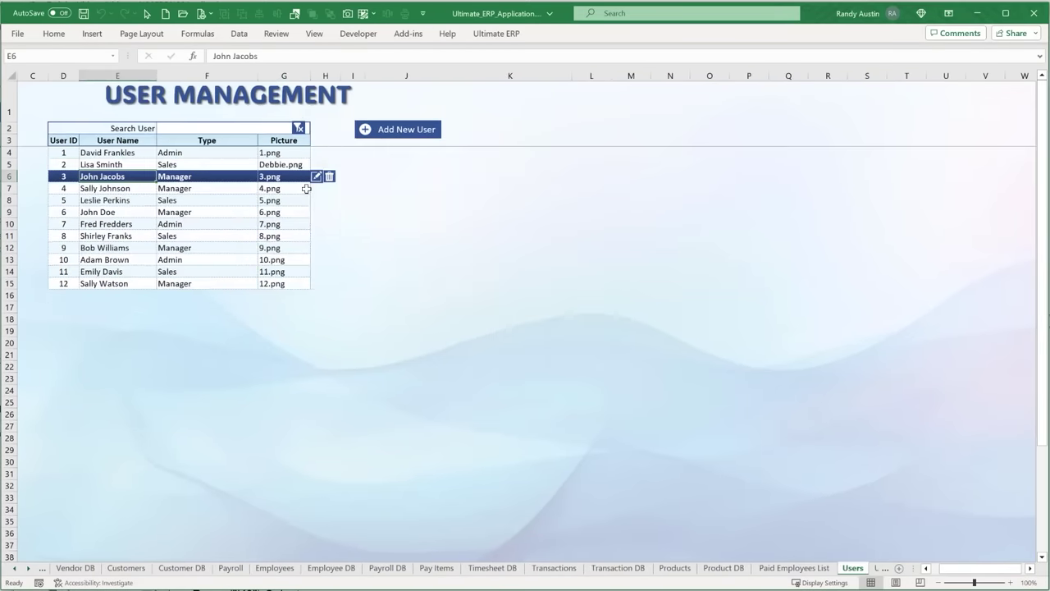
click(314, 177)
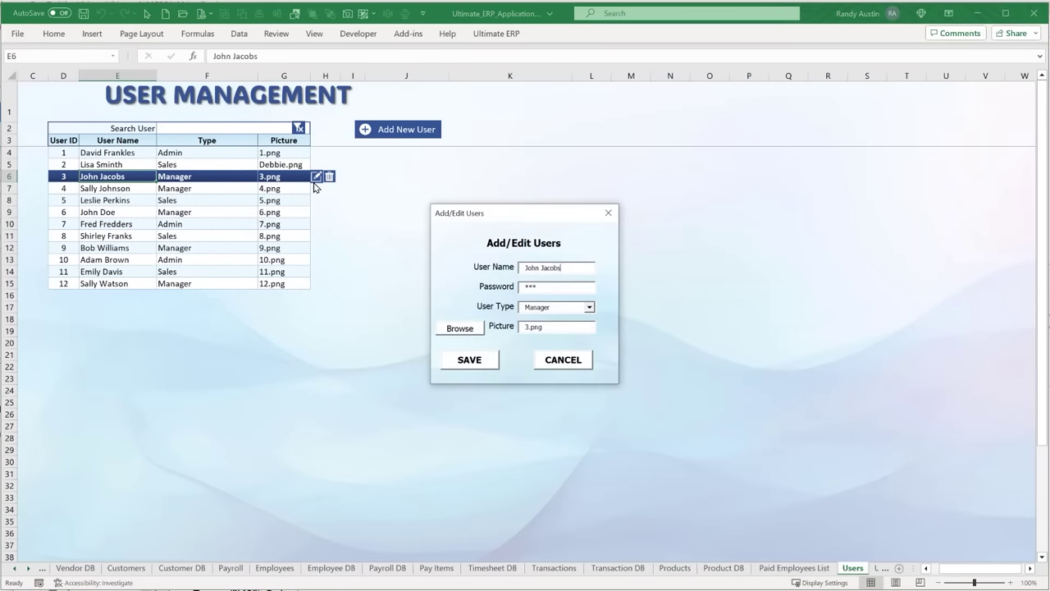
drag(468, 213, 396, 183)
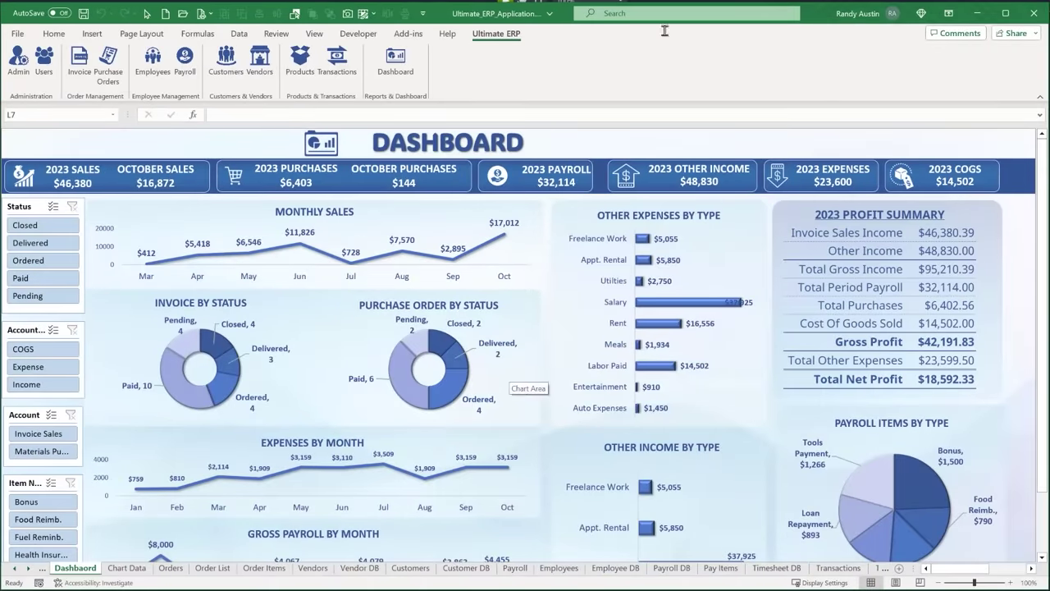
click(1040, 100)
scroll(636, 315, down, 1)
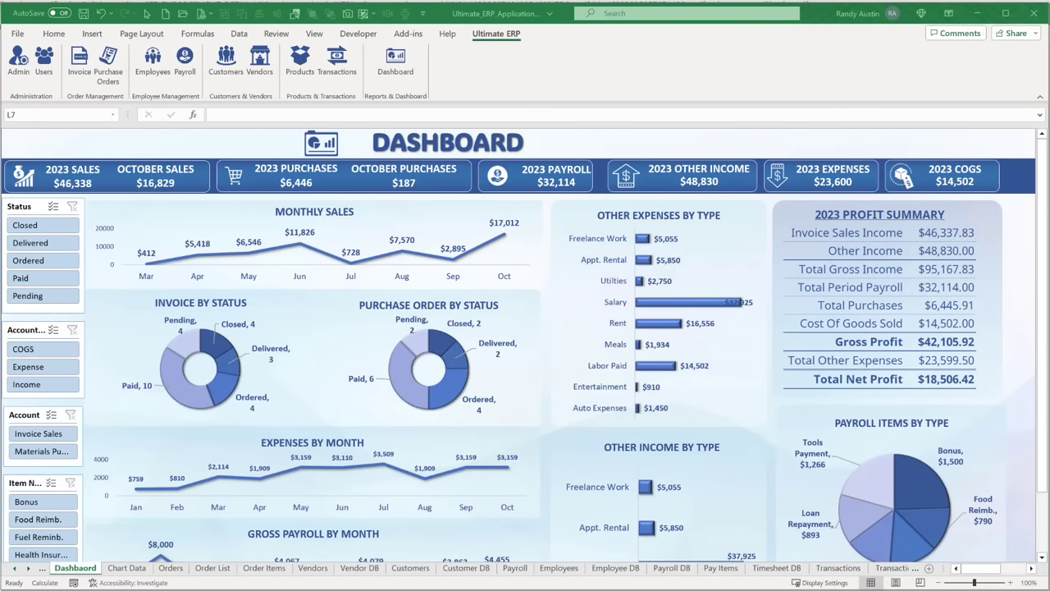
double_click(569, 5)
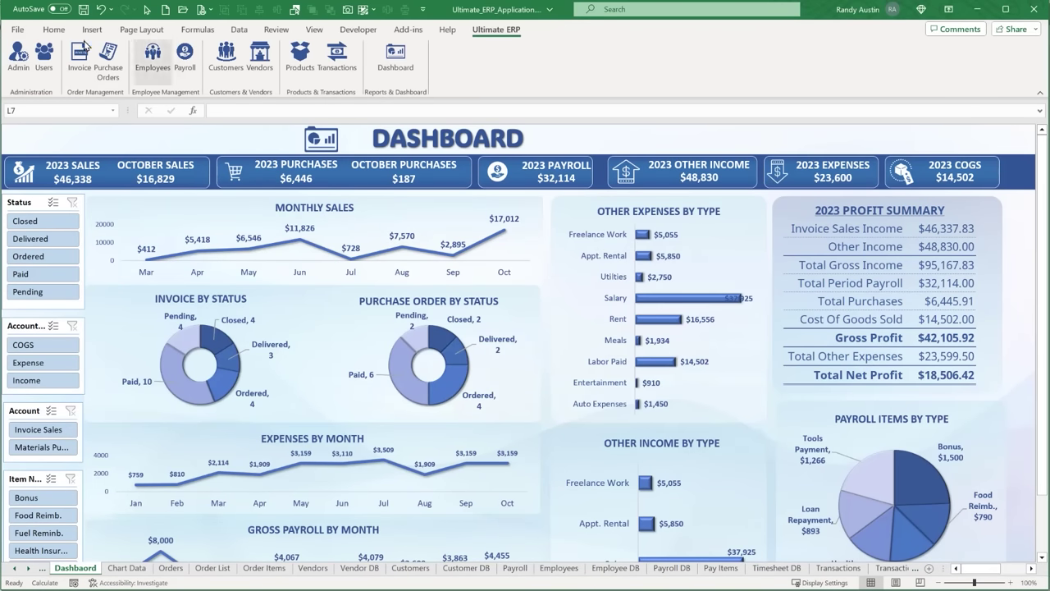
click(16, 56)
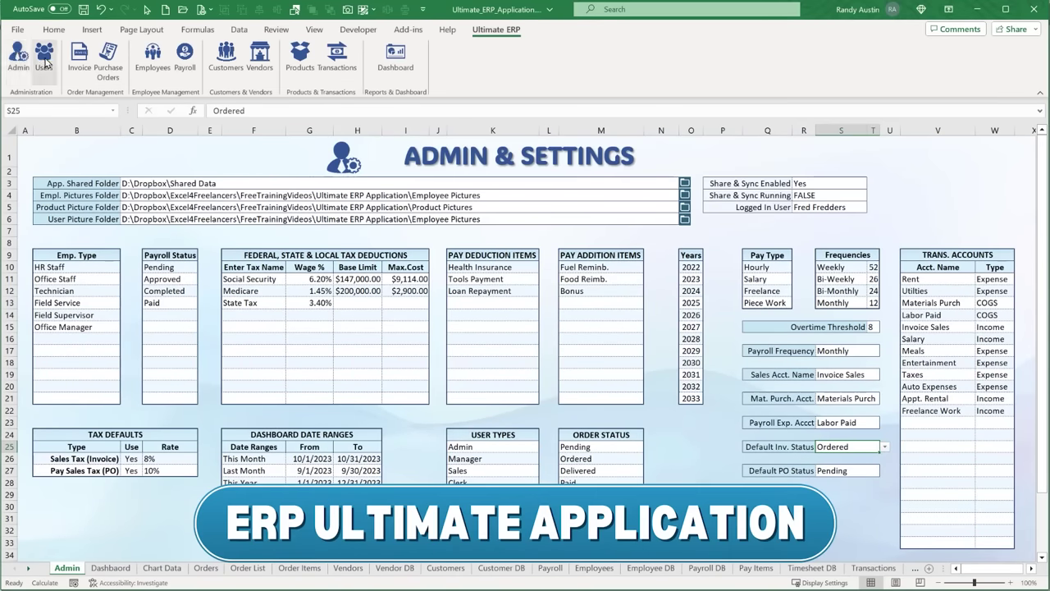
click(44, 59)
click(78, 64)
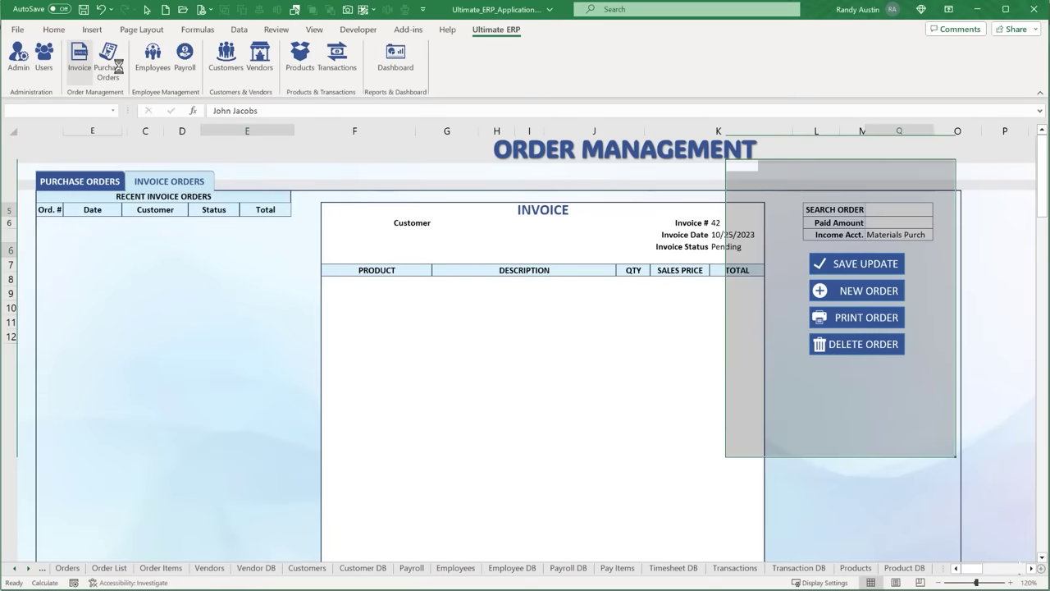
click(107, 61)
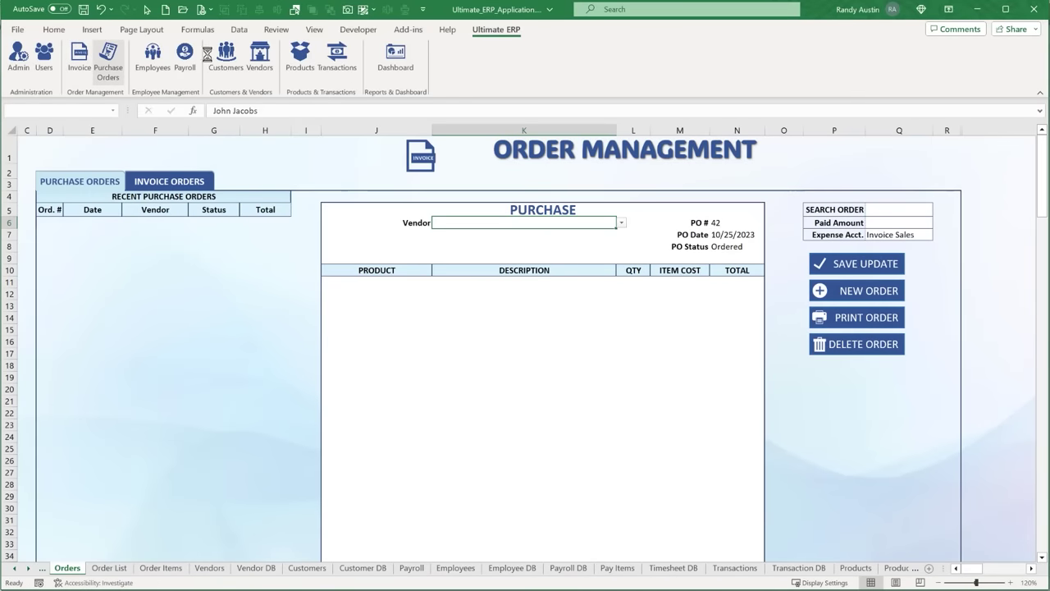
click(221, 57)
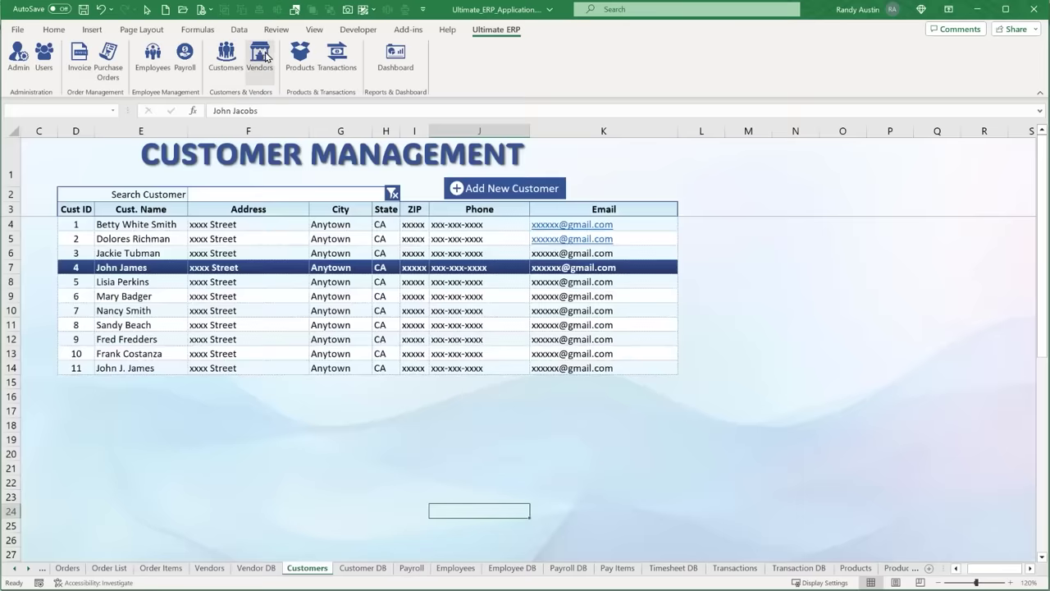
click(259, 56)
click(301, 54)
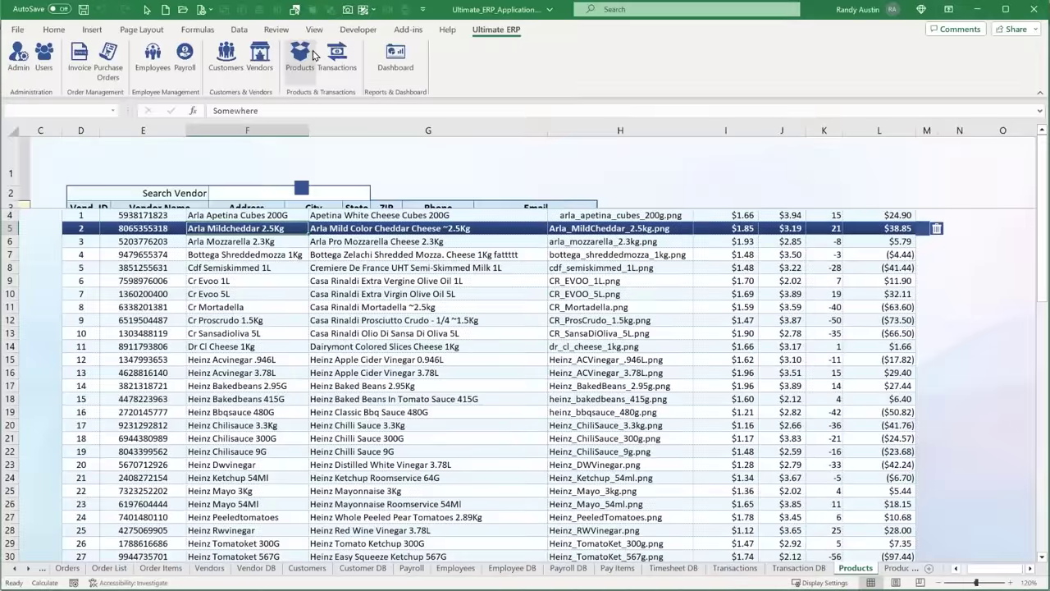
click(337, 55)
click(389, 58)
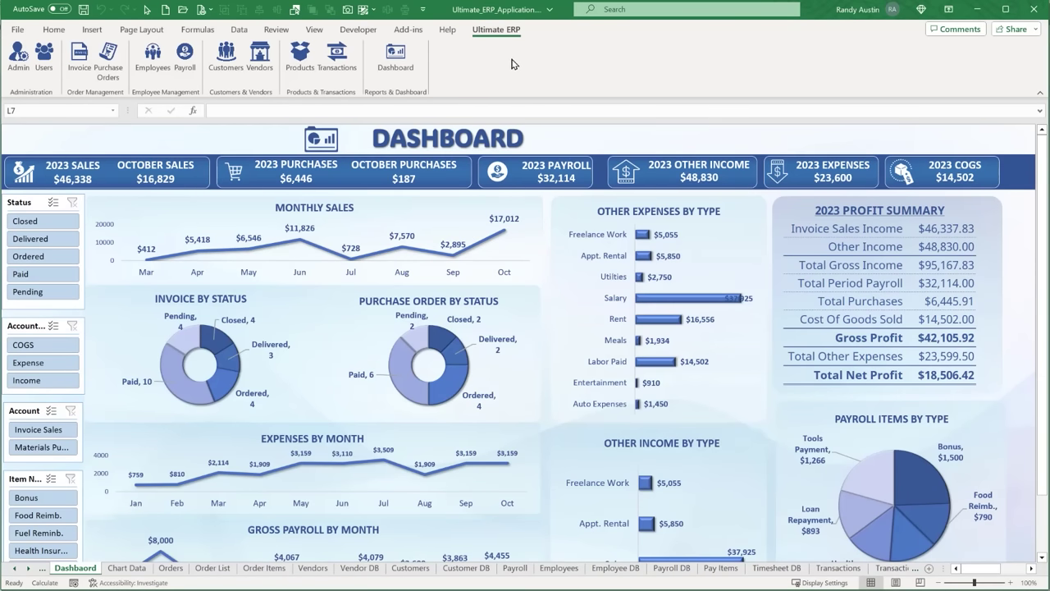
Step: Visit the File start page, return to the Ultimate ERP tab, then switch to Hourly_Cost_Calculator-Updated
click(17, 30)
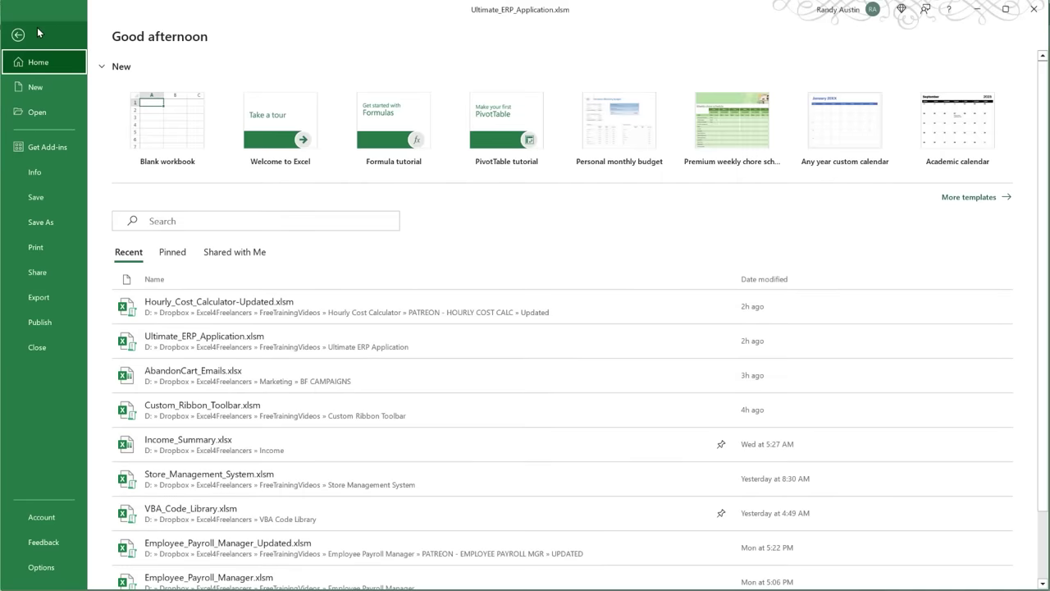
click(17, 34)
click(59, 33)
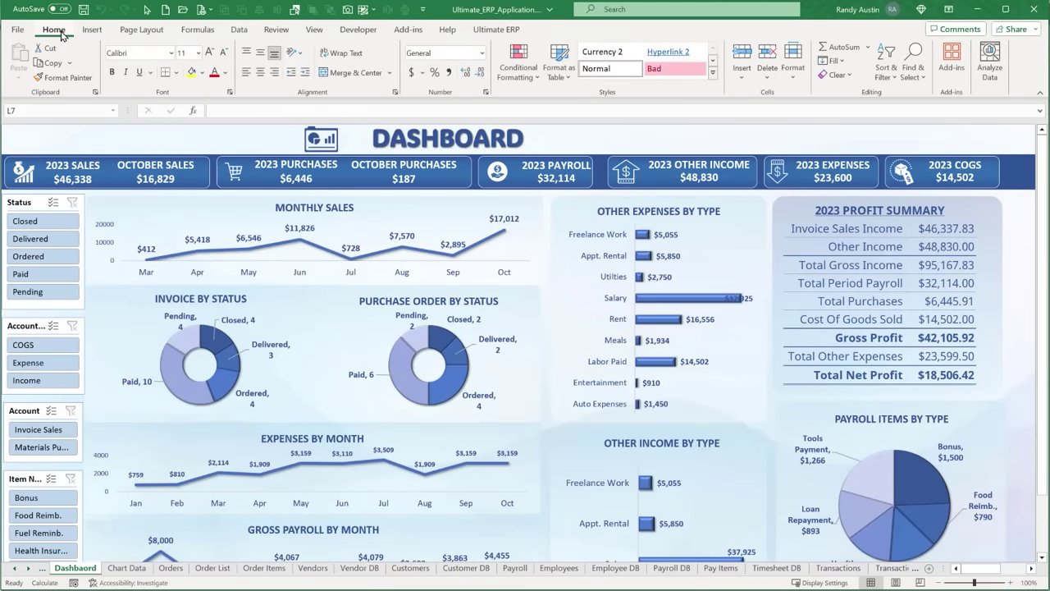
click(474, 30)
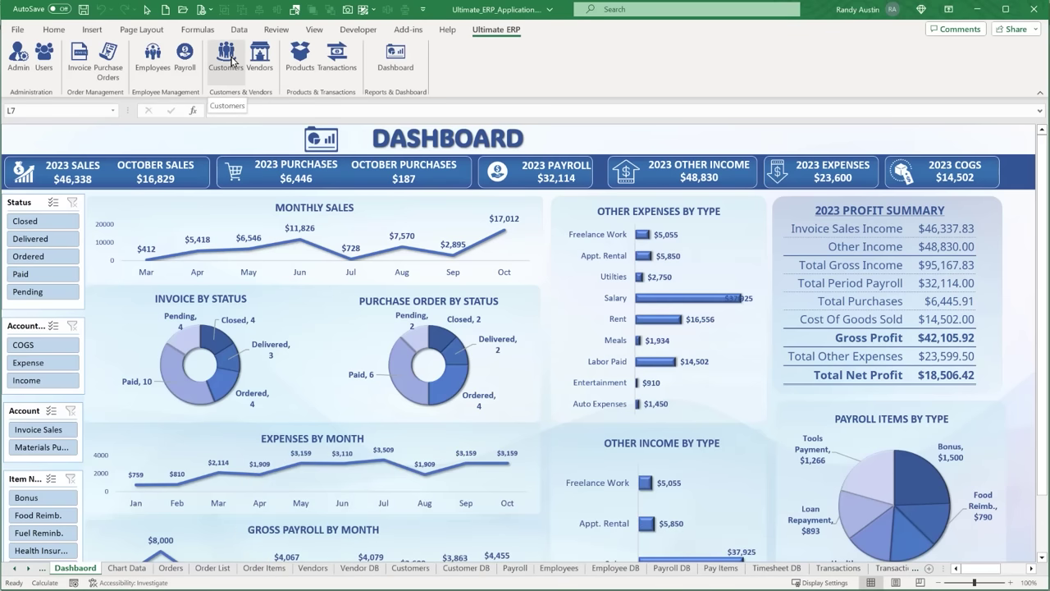
click(226, 58)
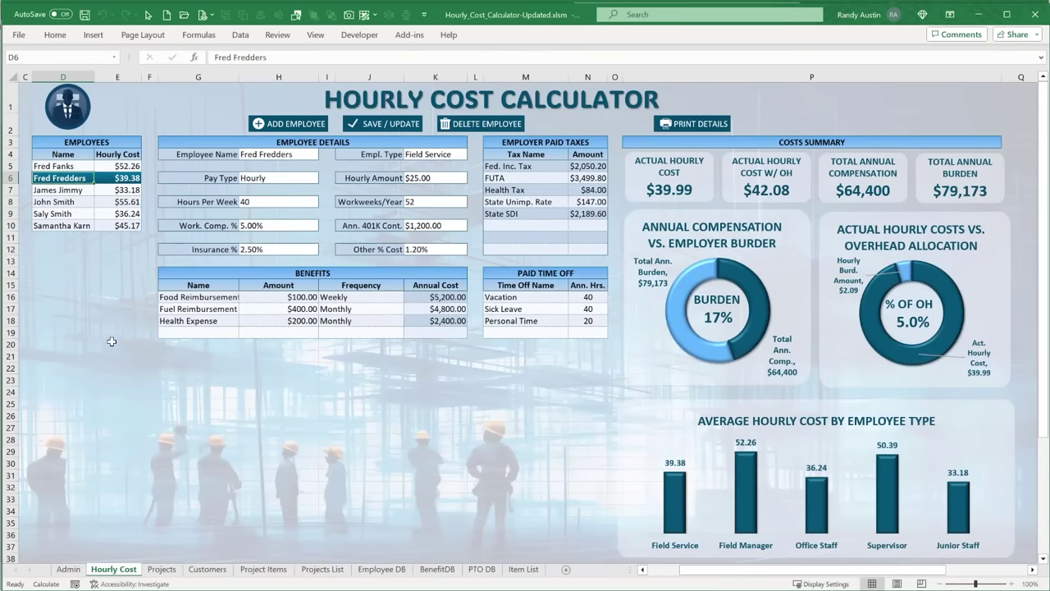
Step: View two employees' details on the Hourly Cost sheet, then go to the Projects sheet
click(53, 191)
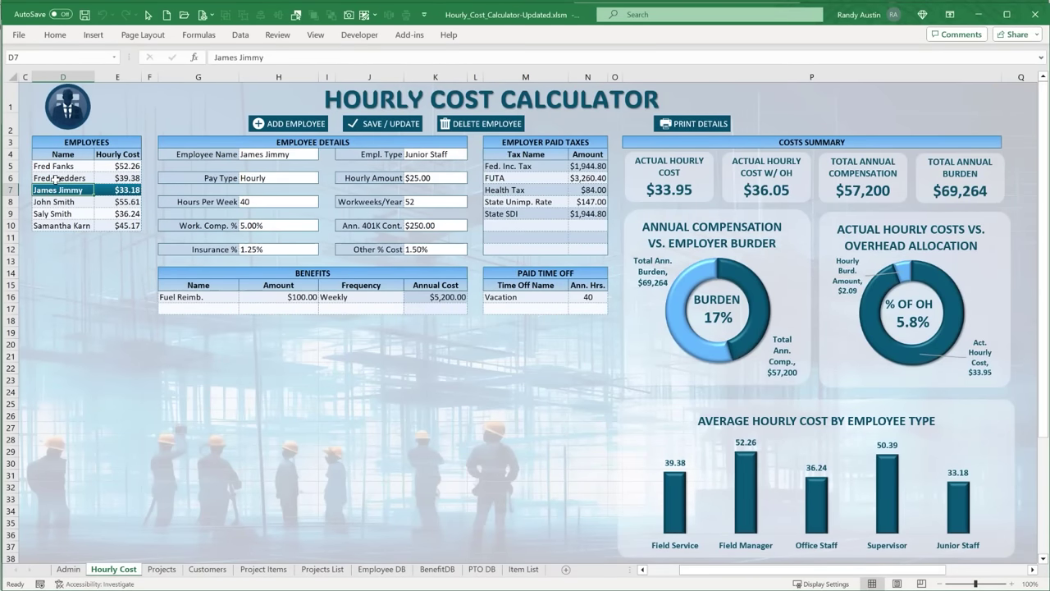
click(55, 178)
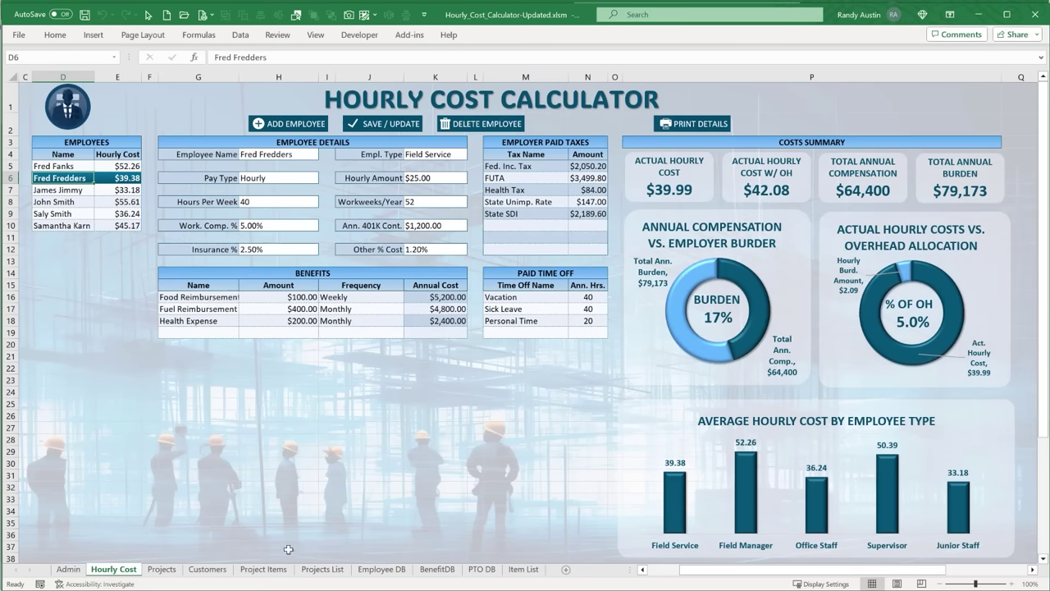
click(163, 569)
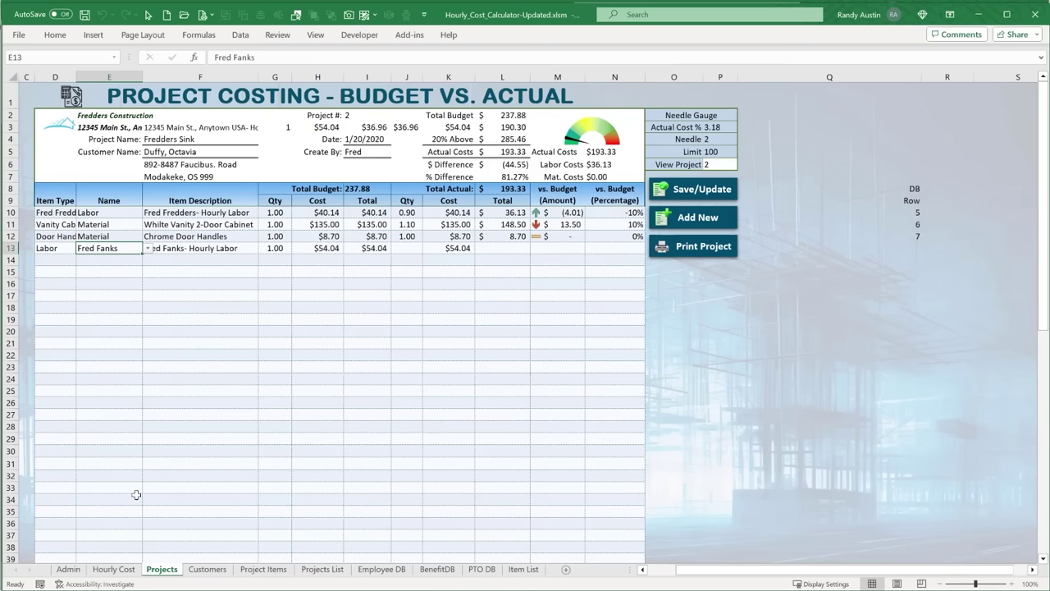
Step: Add a Labor line in row 14 for an employee with quantity 10
click(53, 258)
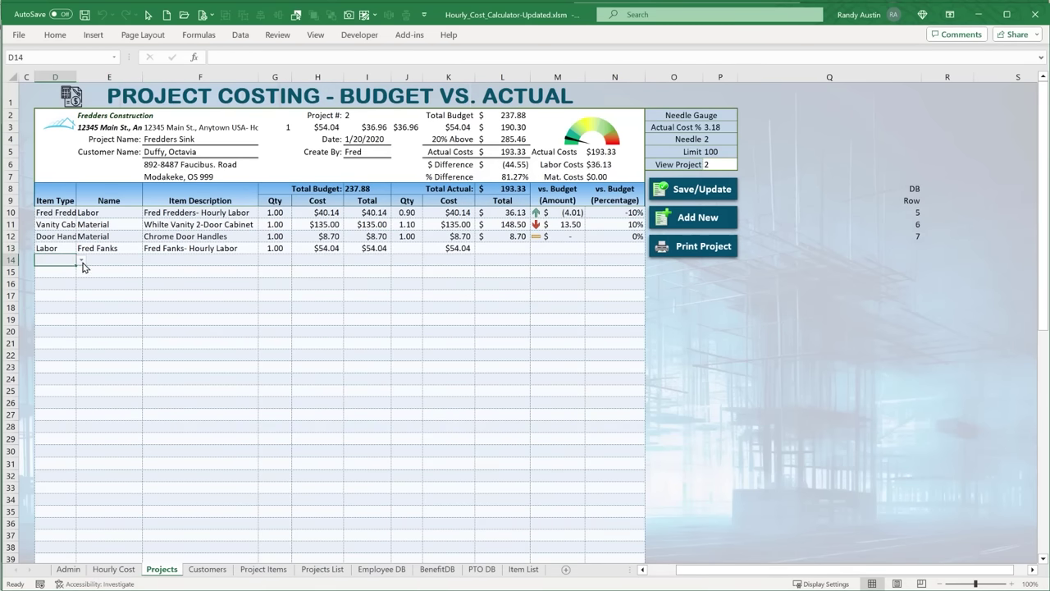
click(81, 260)
click(71, 276)
click(100, 260)
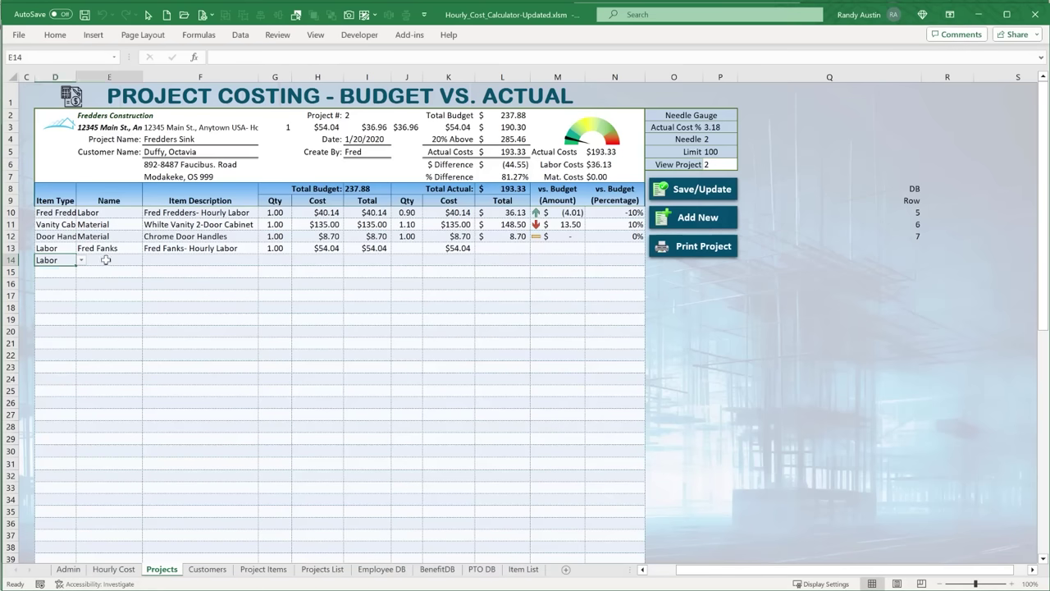
click(147, 260)
click(115, 303)
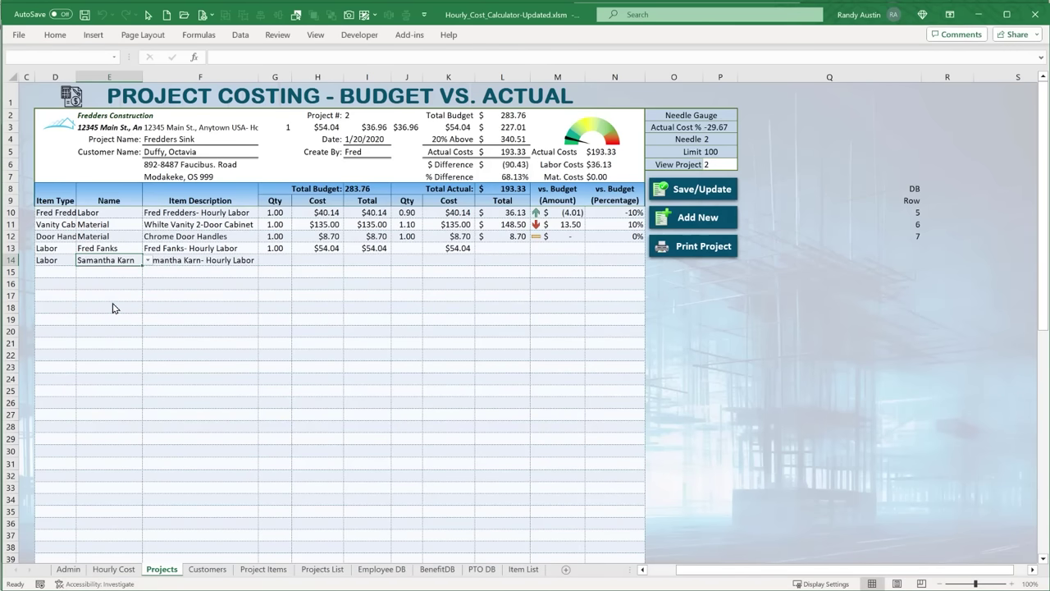
click(279, 258)
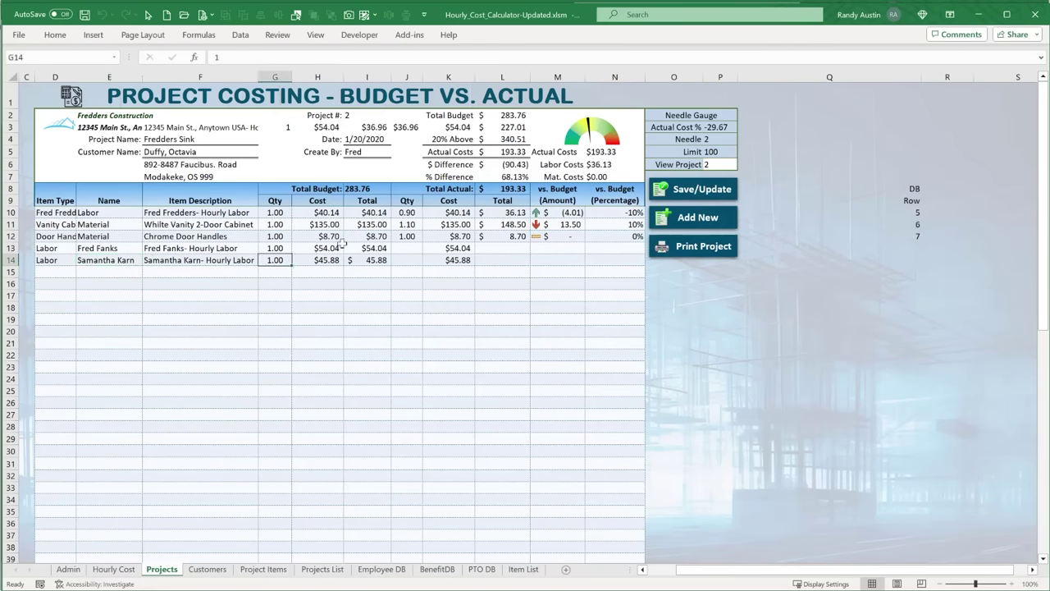
text(10)
key(Return)
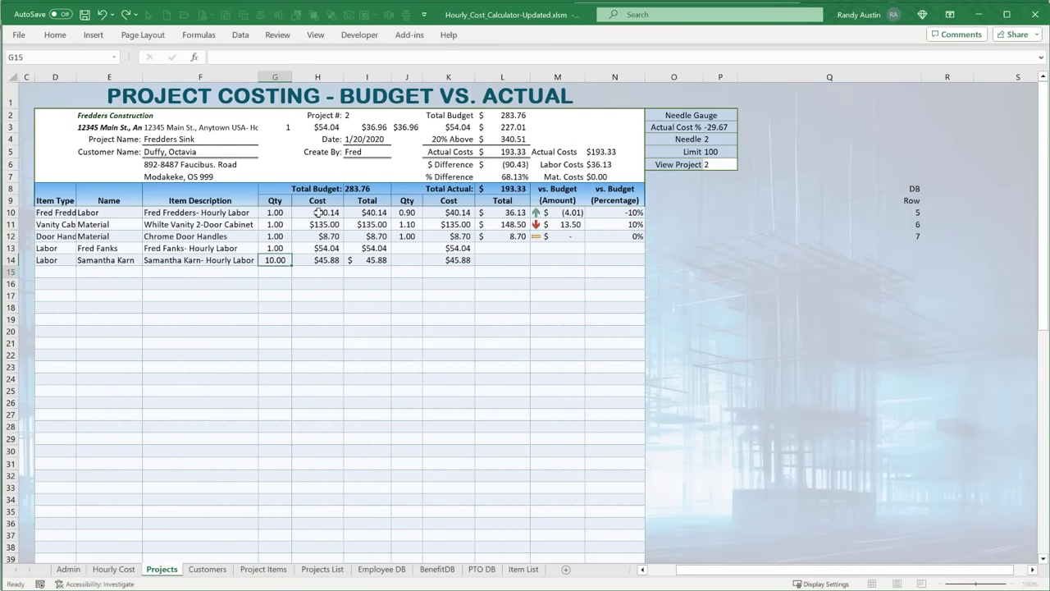
Step: Add a Door Handles Material line in row 15, then close the workbook without saving
click(69, 271)
click(81, 271)
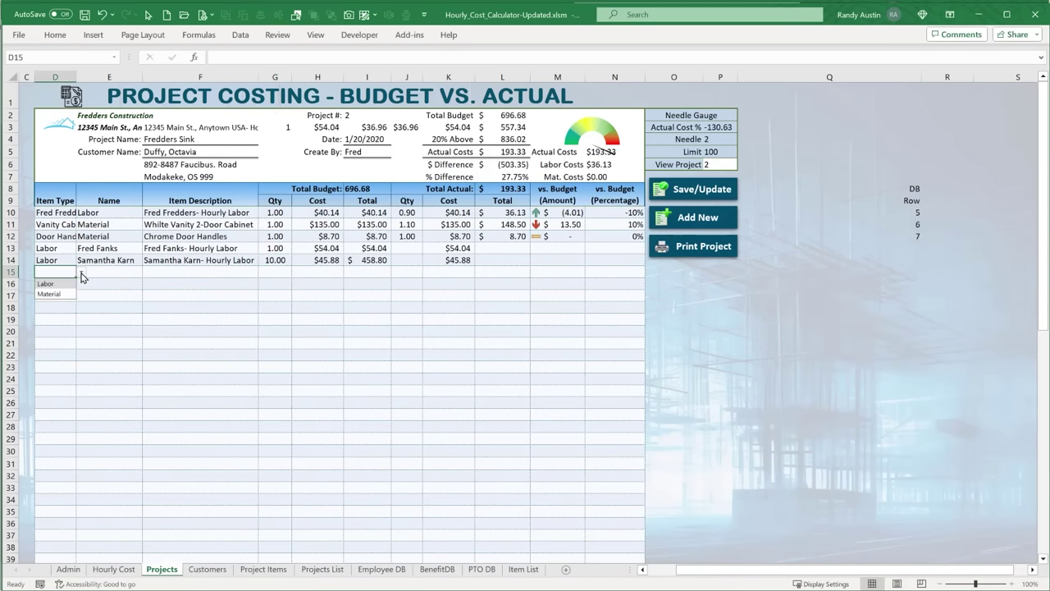
click(65, 295)
click(110, 271)
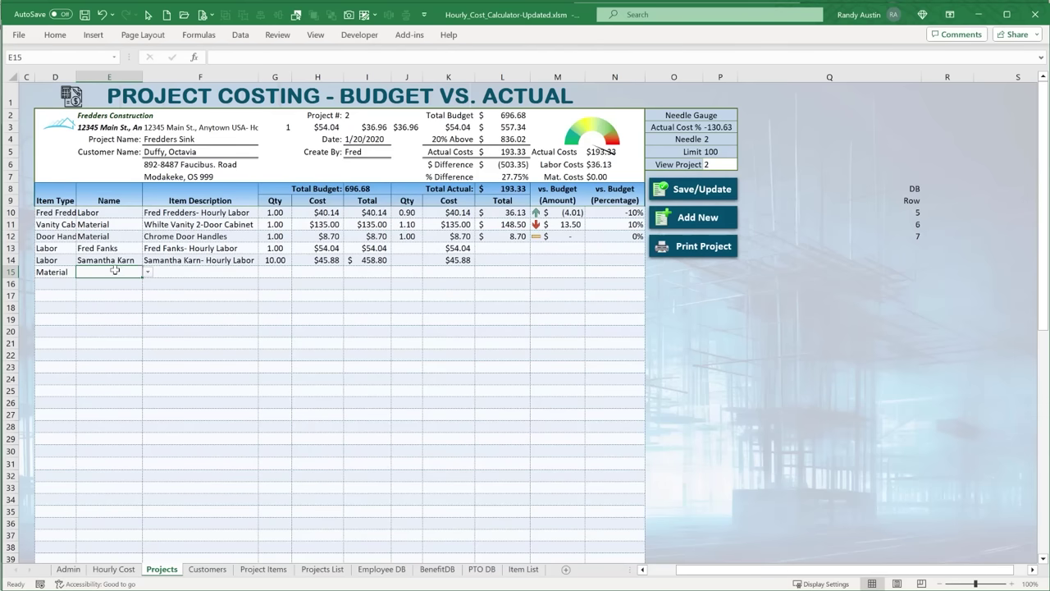
click(148, 271)
click(121, 303)
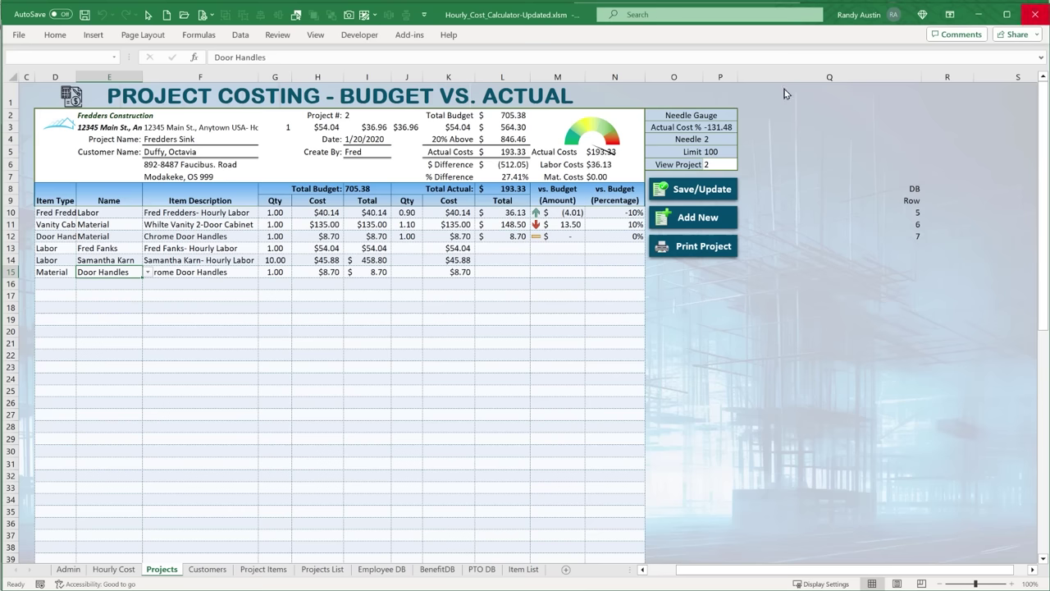
click(1032, 14)
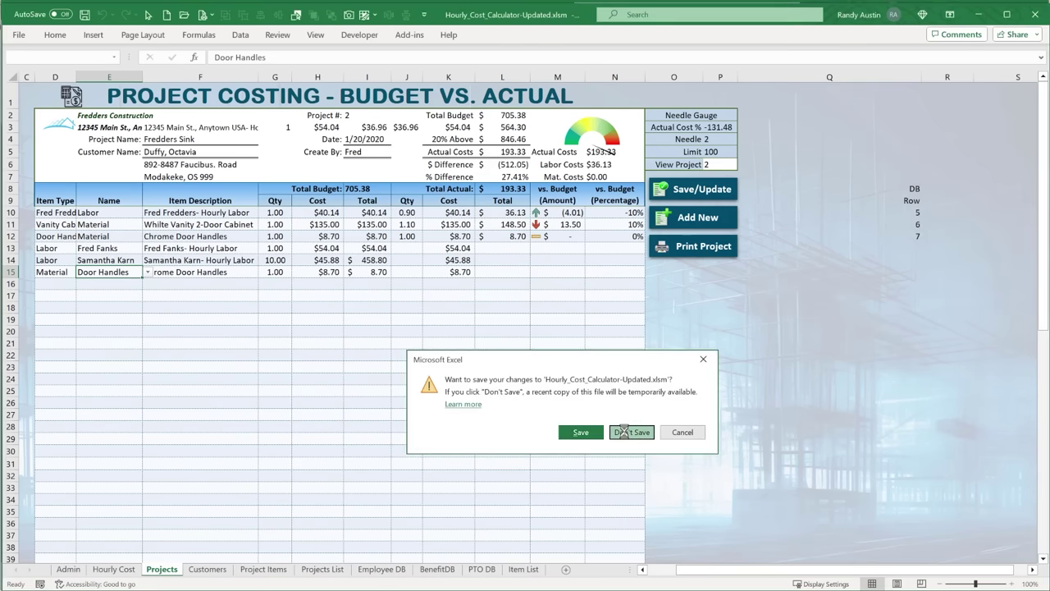
click(630, 432)
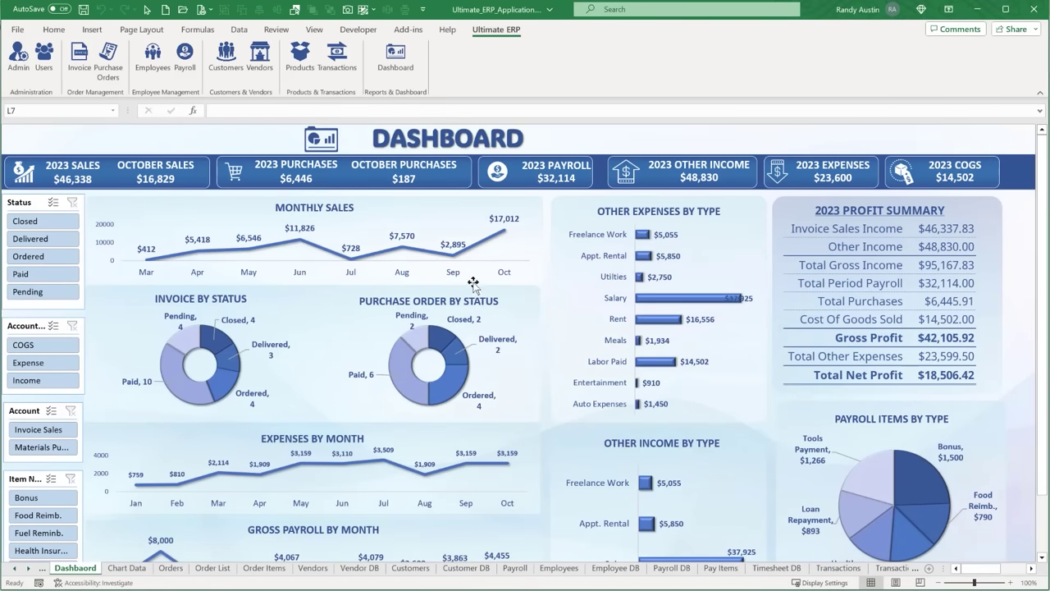
Step: Use the Ultimate ERP buttons to visit Customers, Vendors, Products, then Employees, and autofit the Phone column
mouse_move(425, 254)
click(221, 59)
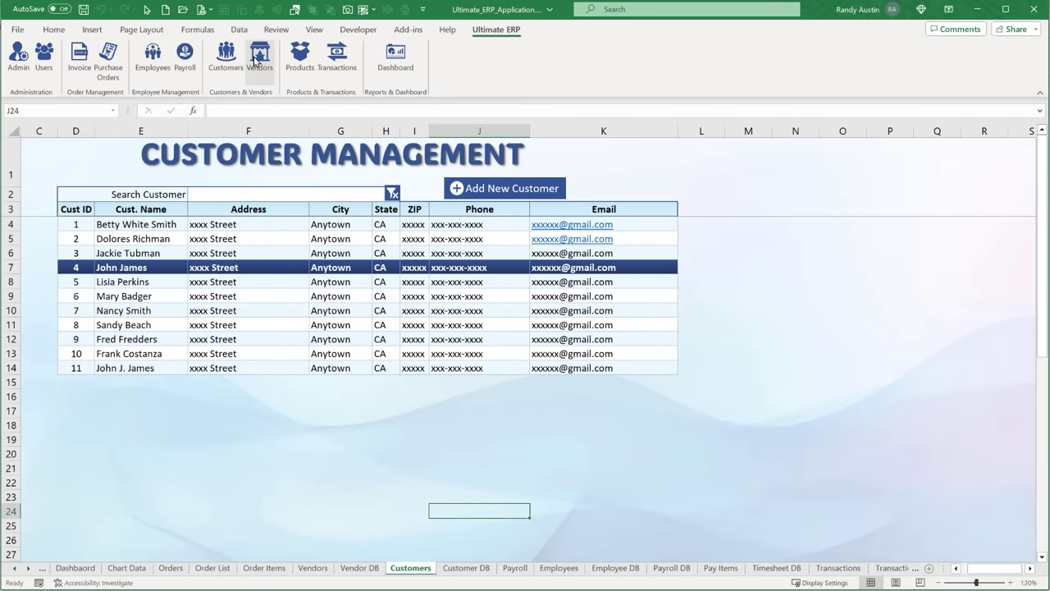
click(257, 59)
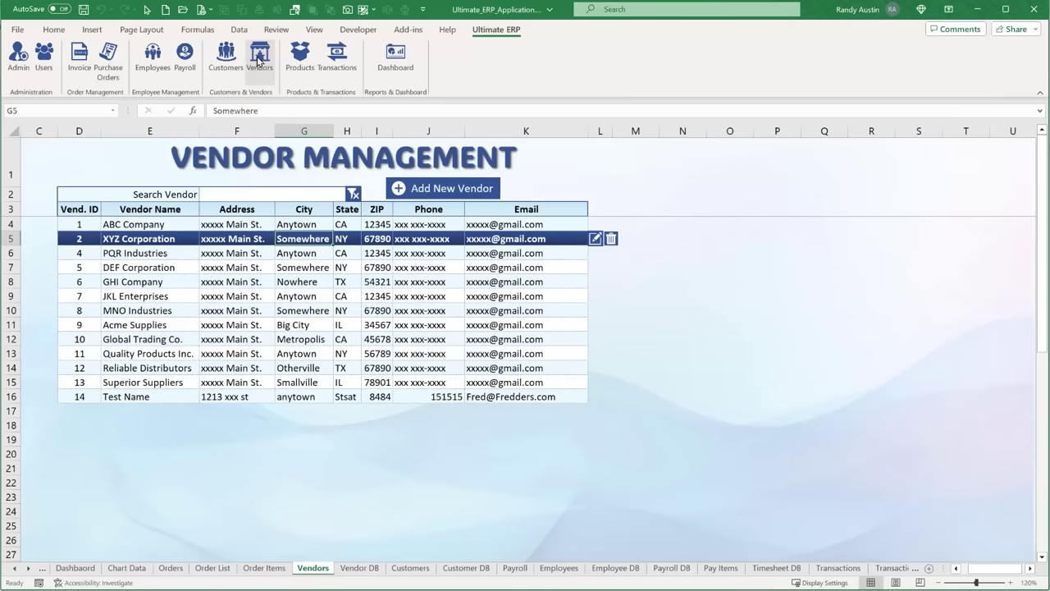
click(300, 56)
click(156, 59)
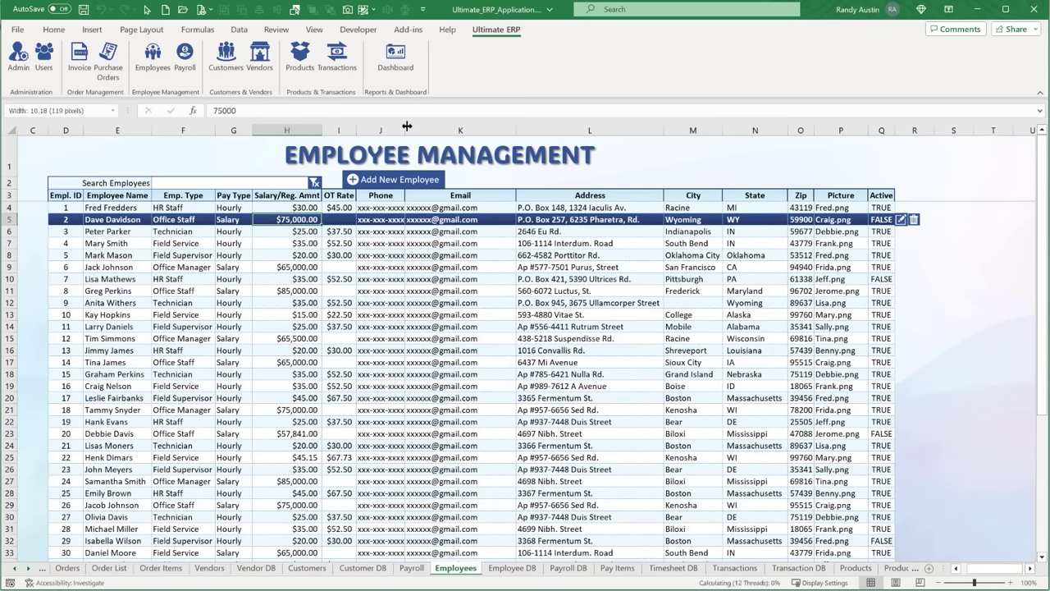
double_click(405, 125)
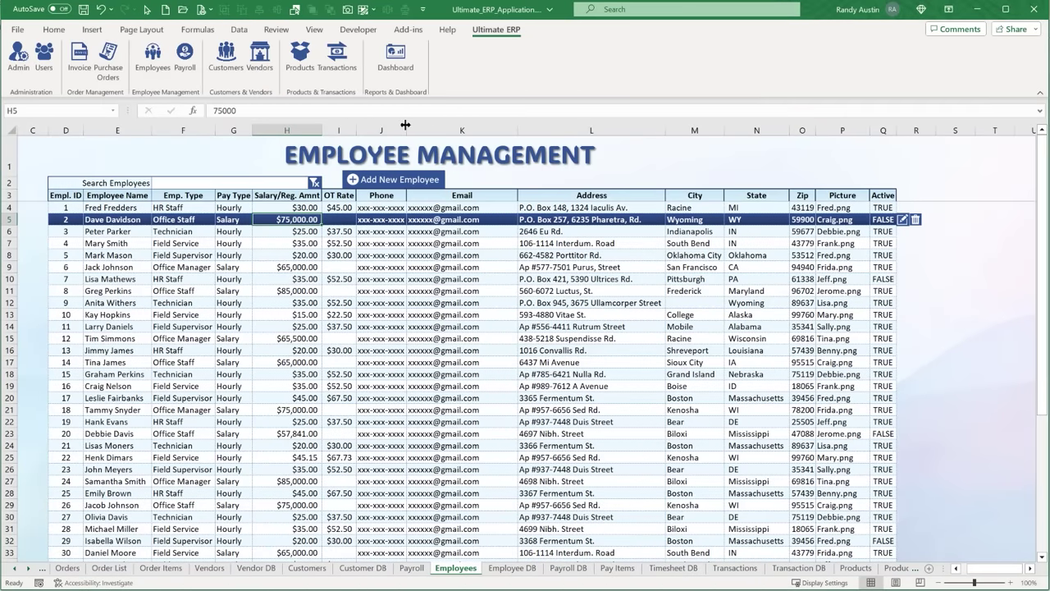